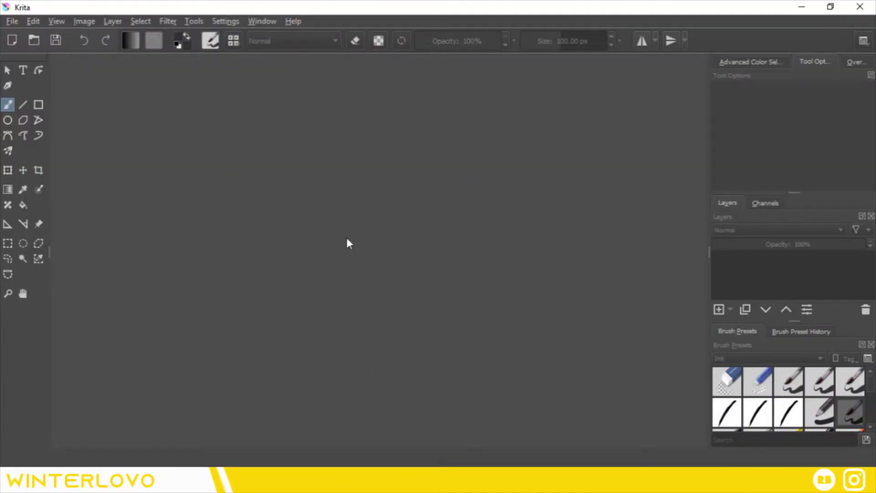
# Create a new 1280 × 720 document at 300 ppi from File > New.
pyautogui.hotkey('ctrl', 'n')
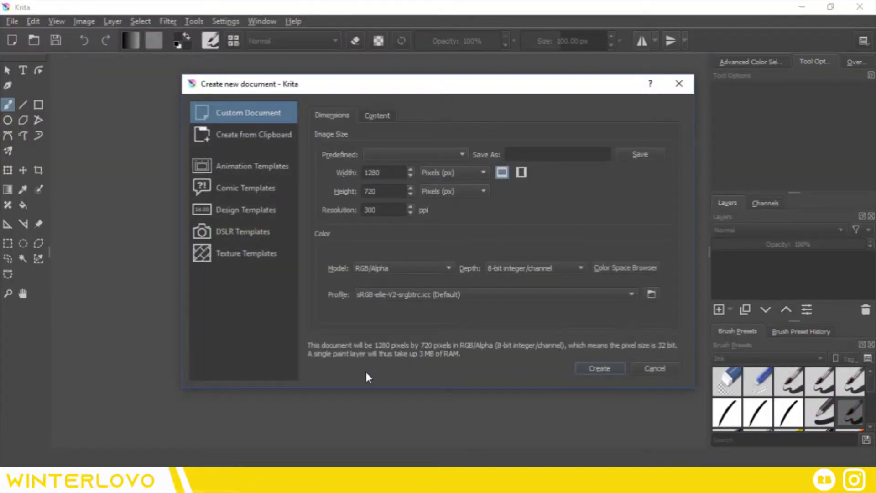
pyautogui.click(679, 84)
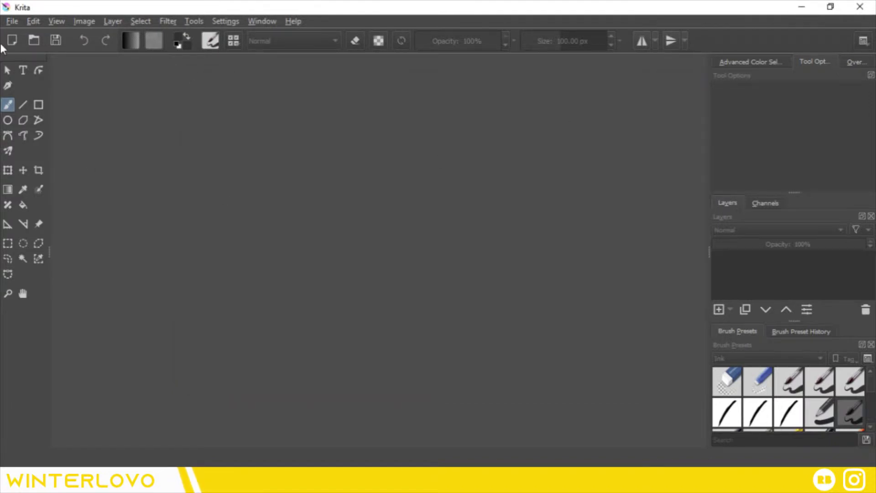
pyautogui.click(12, 22)
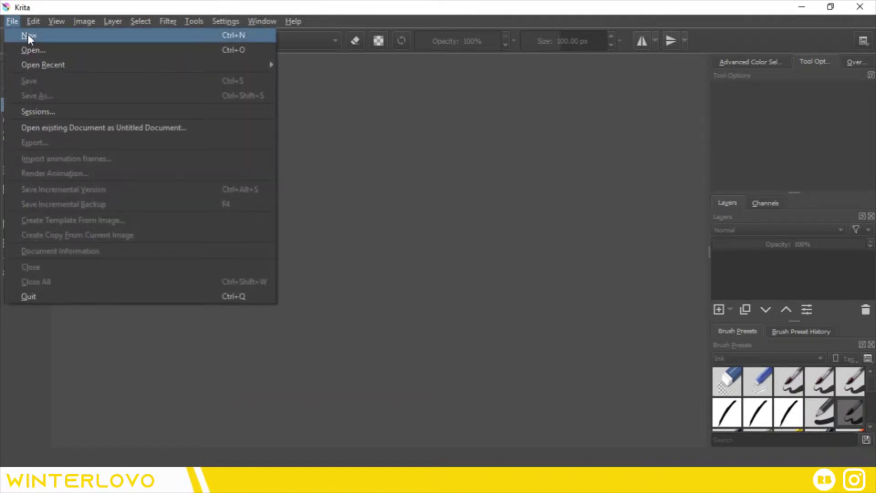
pyautogui.click(28, 34)
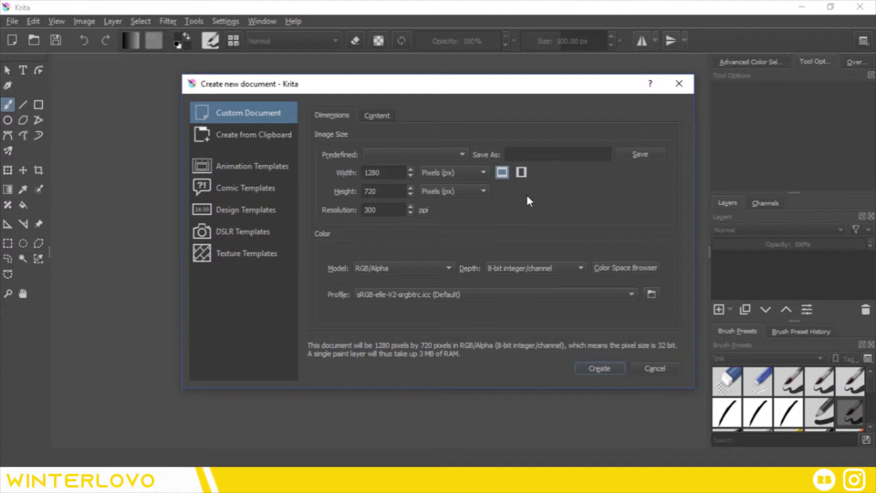
pyautogui.click(591, 368)
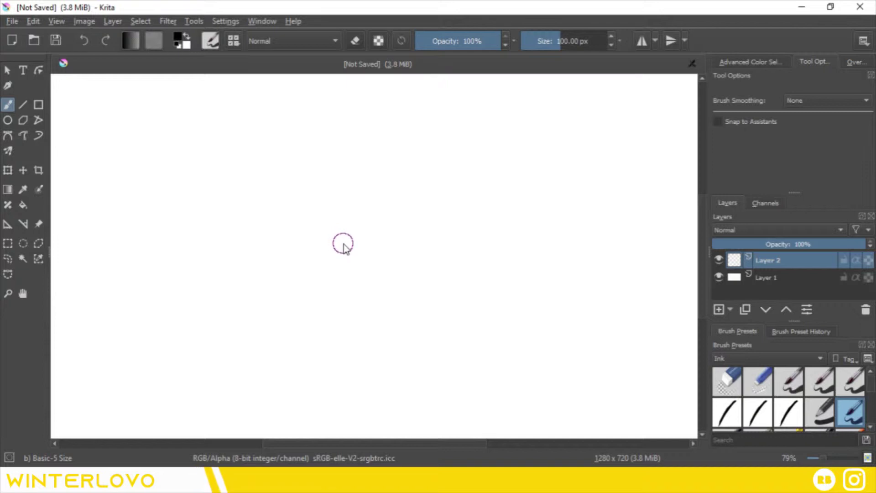
# Paint a black dot and a curving loop on Layer 2, pick white, and zoom to about 153%.
pyautogui.click(343, 243)
pyautogui.moveTo(405, 231)
pyautogui.mouseDown()
pyautogui.moveTo(523, 237)
pyautogui.moveTo(451, 197)
pyautogui.moveTo(336, 193)
pyautogui.moveTo(311, 178)
pyautogui.mouseUp()
pyautogui.rightClick(304, 265)
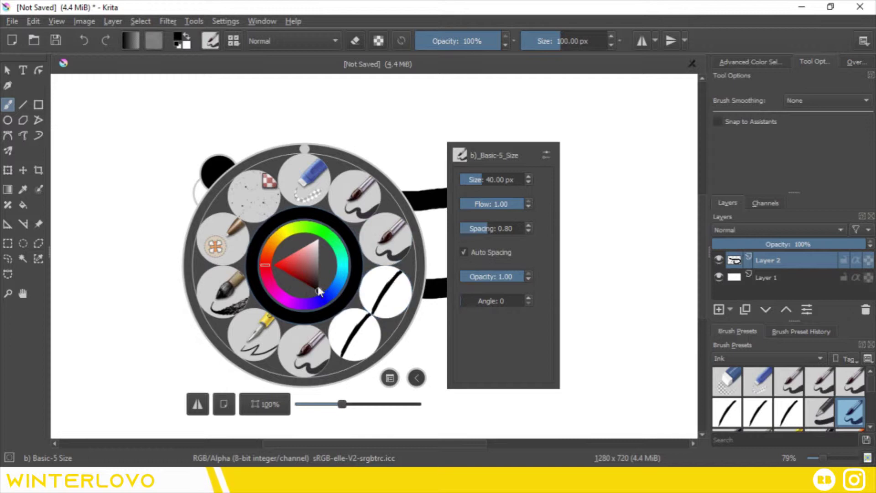
pyautogui.click(319, 238)
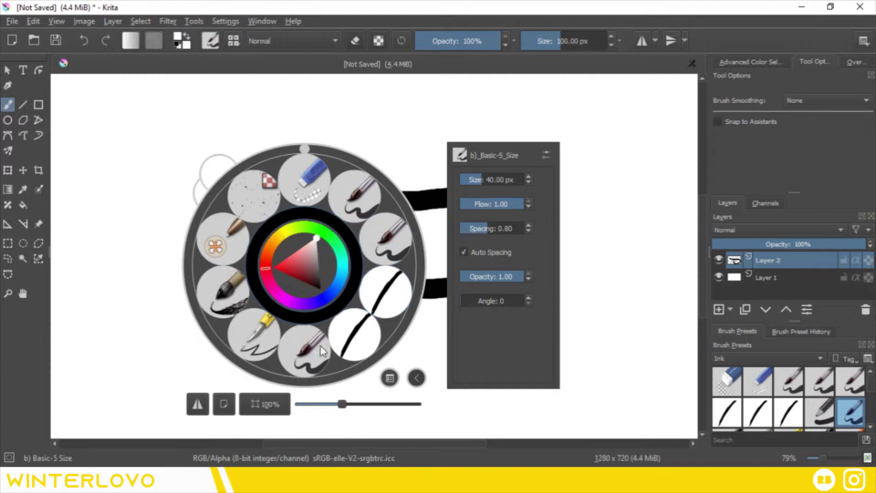
pyautogui.moveTo(342, 406)
pyautogui.mouseDown()
pyautogui.moveTo(397, 409)
pyautogui.moveTo(336, 403)
pyautogui.mouseUp()
pyautogui.click(416, 346)
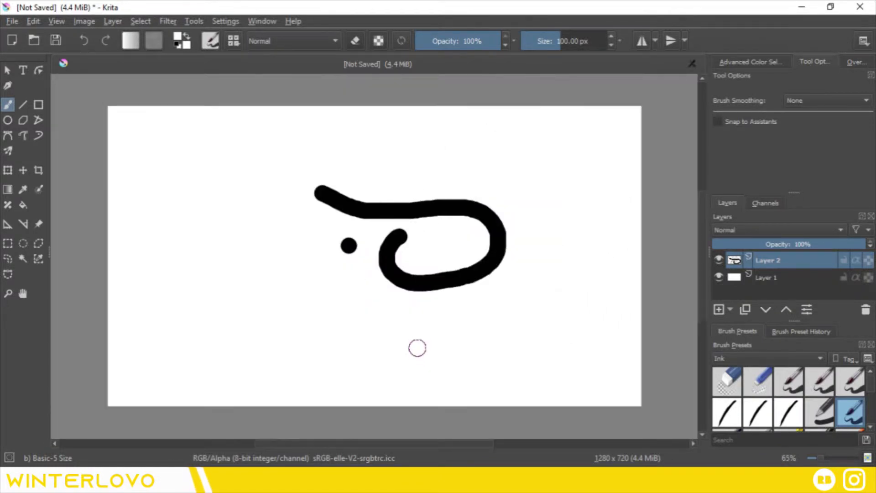
pyautogui.moveTo(375, 311)
pyautogui.mouseDown()
pyautogui.moveTo(428, 287)
pyautogui.moveTo(381, 313)
pyautogui.moveTo(395, 313)
pyautogui.mouseUp()
pyautogui.scroll(-4, 395, 312)
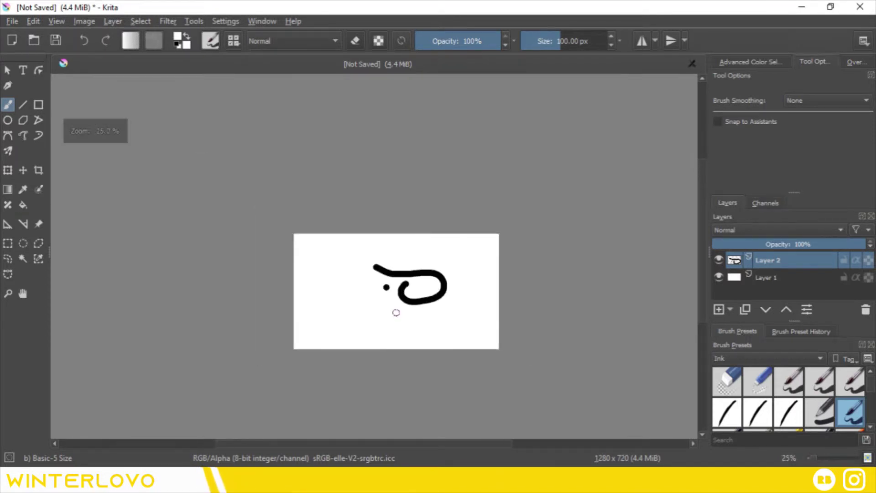
pyautogui.scroll(4, 396, 313)
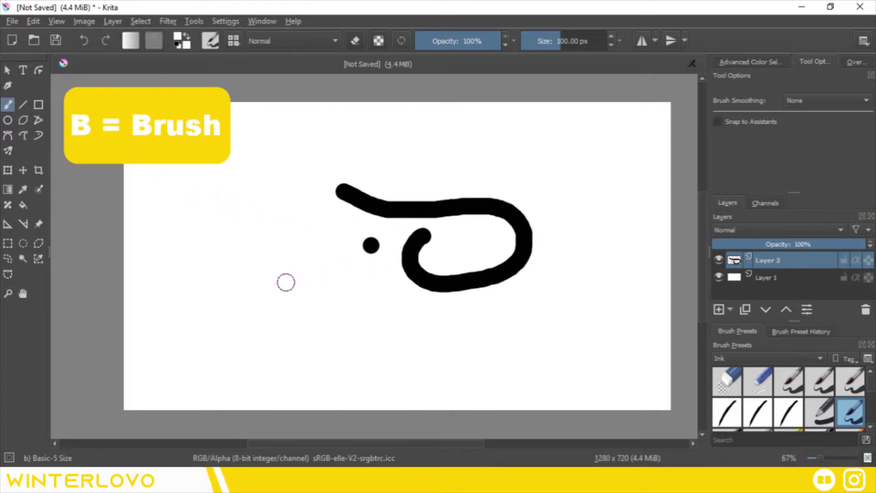
# Try the Transform, Freehand Lasso, Fill and Gradient tool shortcuts, toggling eraser mode on and off.
pyautogui.hotkey('ctrl', 't')
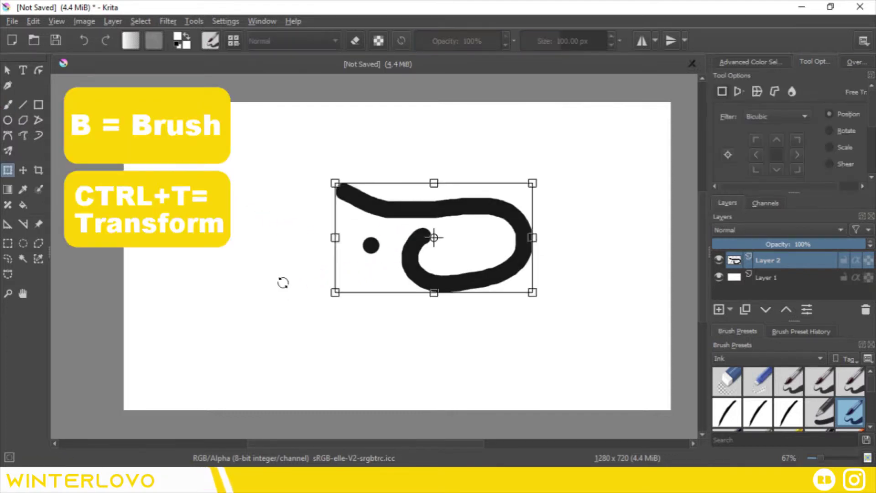
pyautogui.press('l')
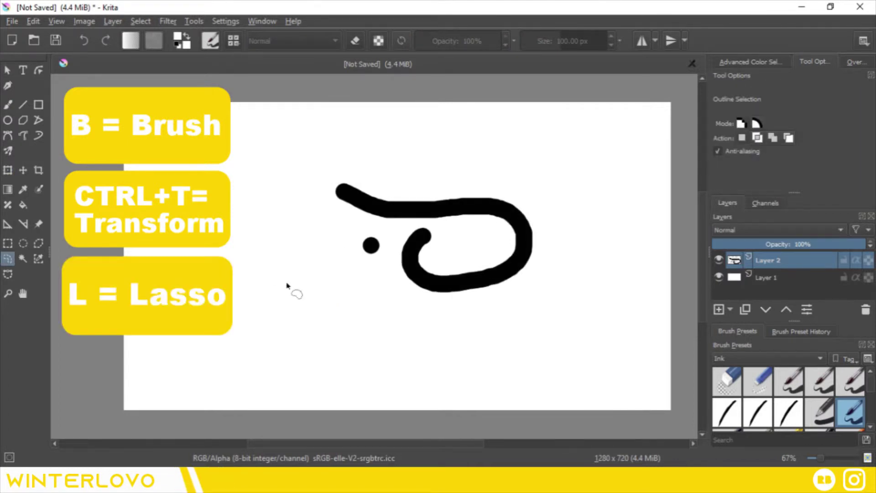
pyautogui.press('f')
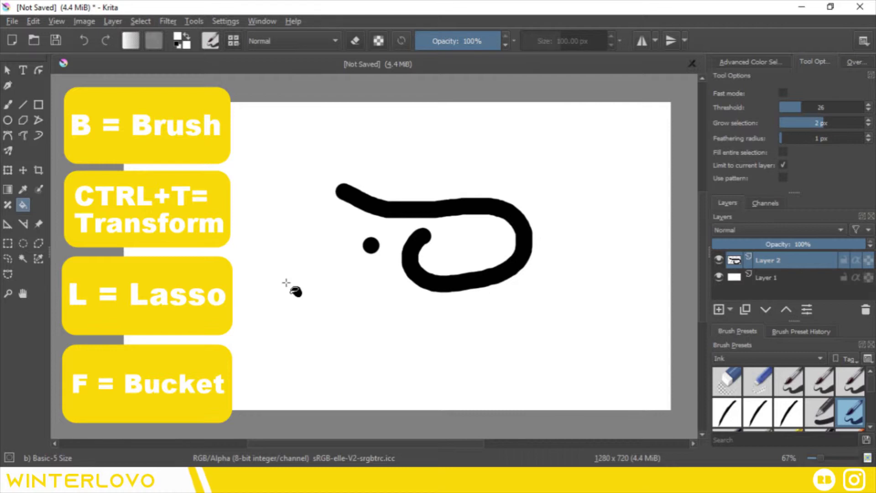
pyautogui.press('g')
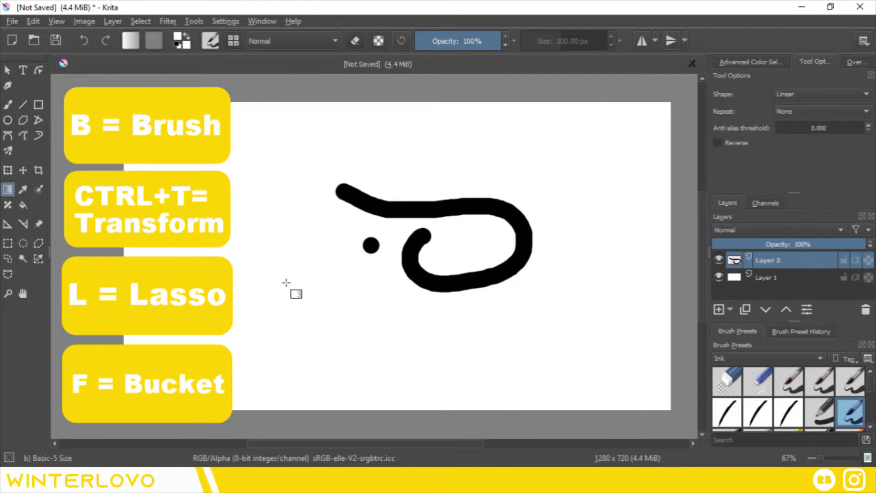
pyautogui.press('e')
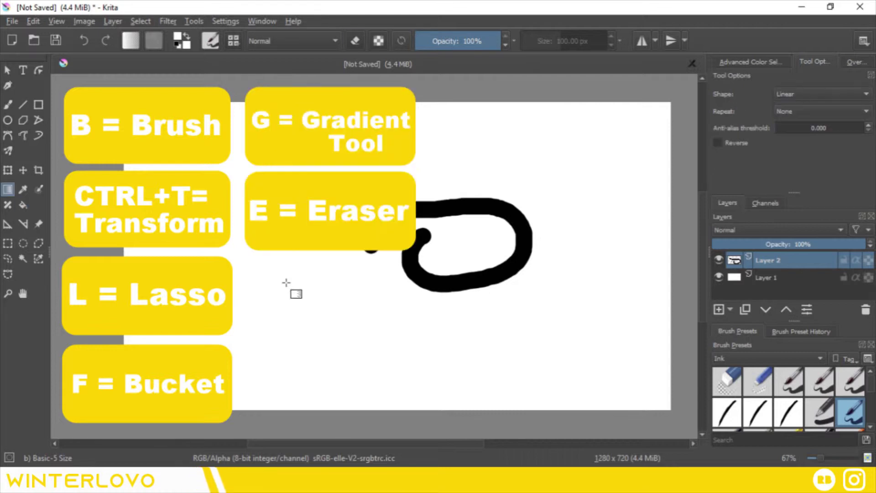
pyautogui.press('e')
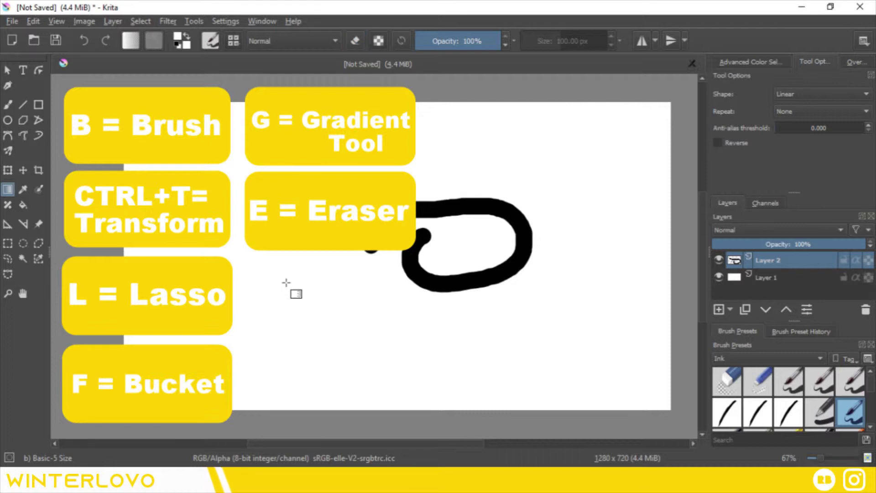
# Reset colours to black and white, undo and redo the loop, and return to the brush.
pyautogui.press('d')
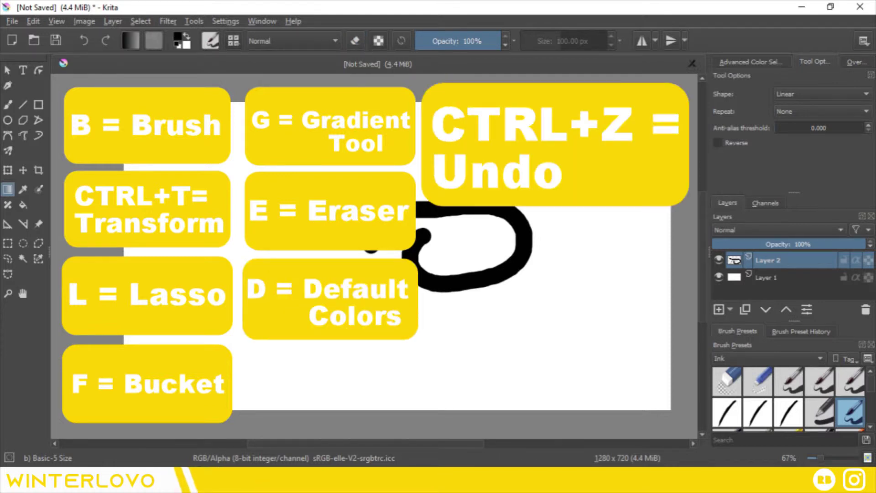
pyautogui.hotkey('ctrl', 'z')
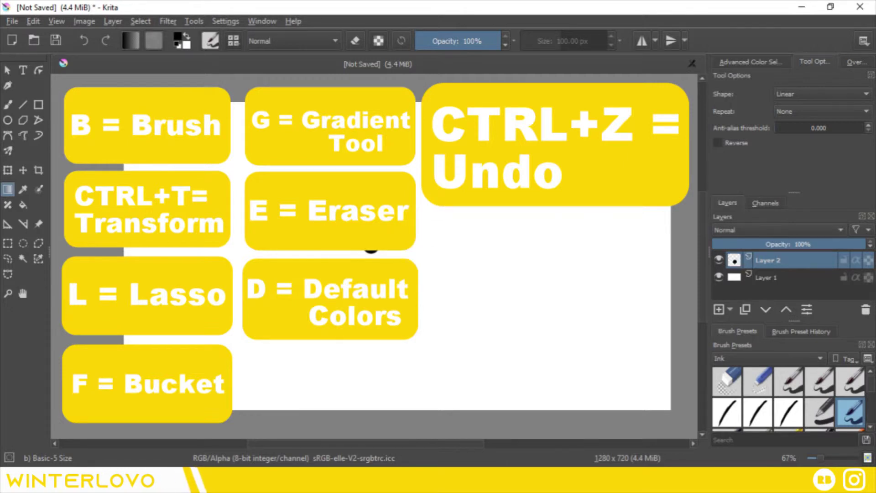
pyautogui.hotkey('ctrl', 'shift', 'z')
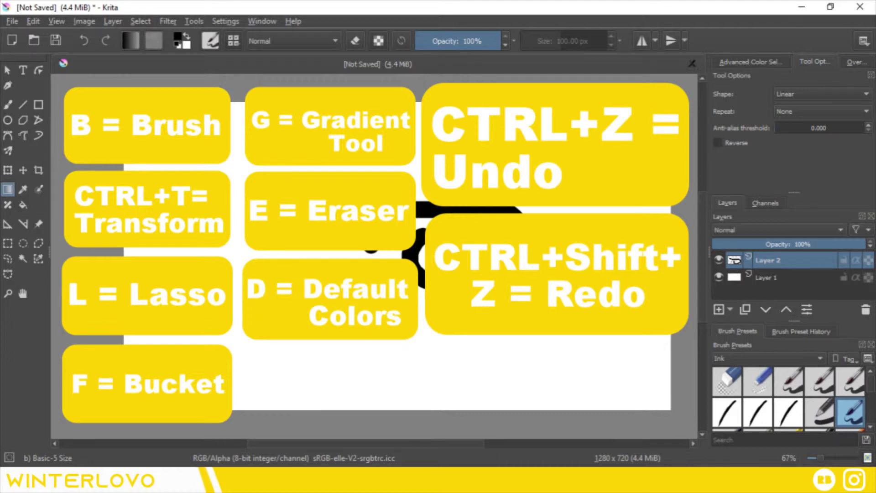
pyautogui.press('b')
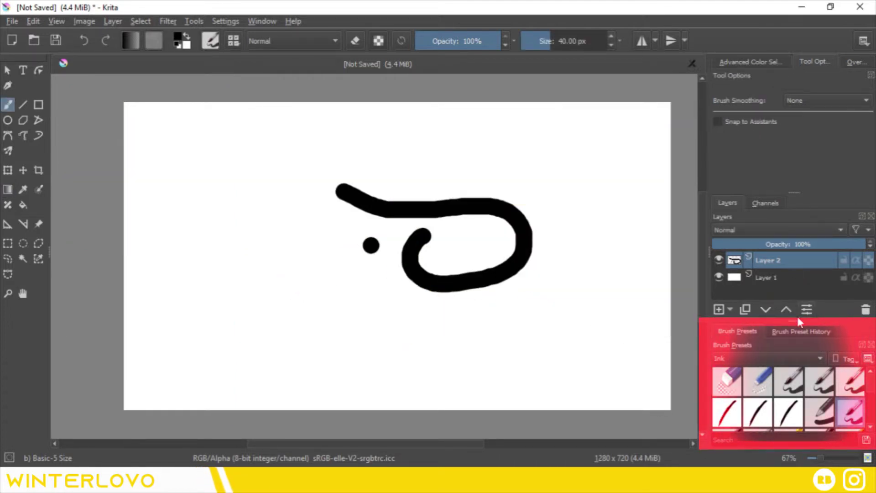
pyautogui.moveTo(797, 318)
pyautogui.mouseDown()
pyautogui.moveTo(690, 252)
pyautogui.moveTo(646, 266)
pyautogui.mouseUp()
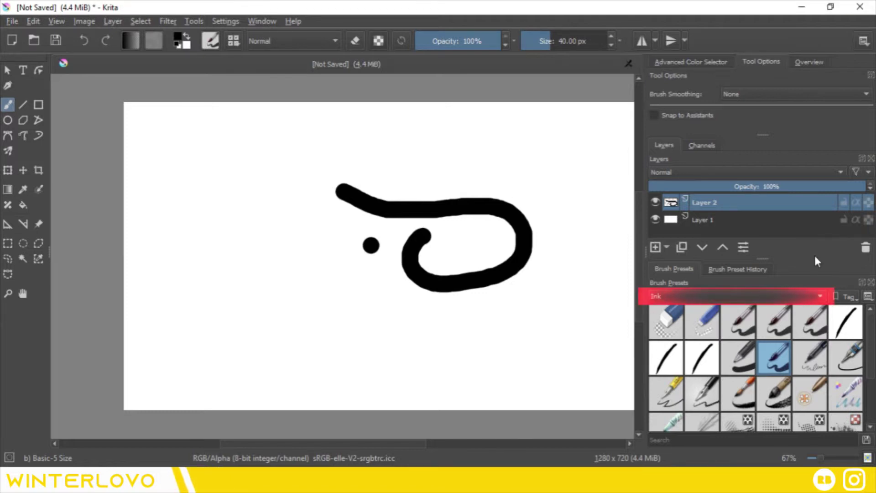
pyautogui.click(779, 296)
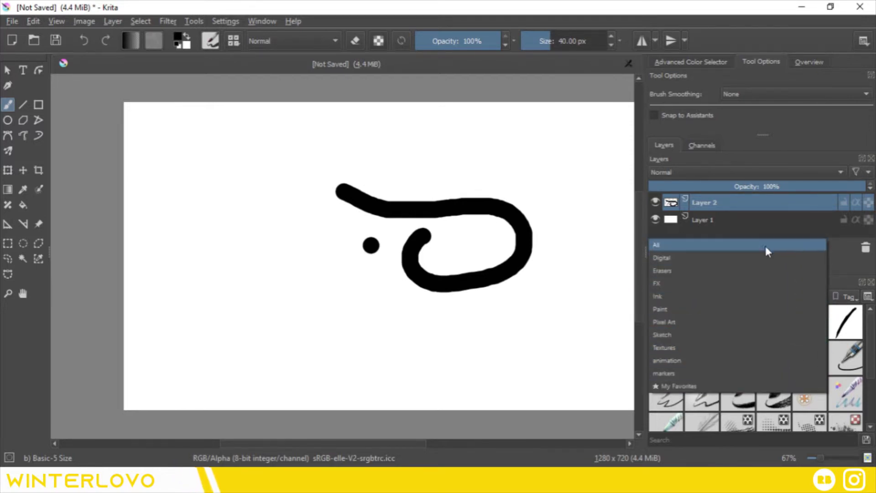
pyautogui.click(765, 244)
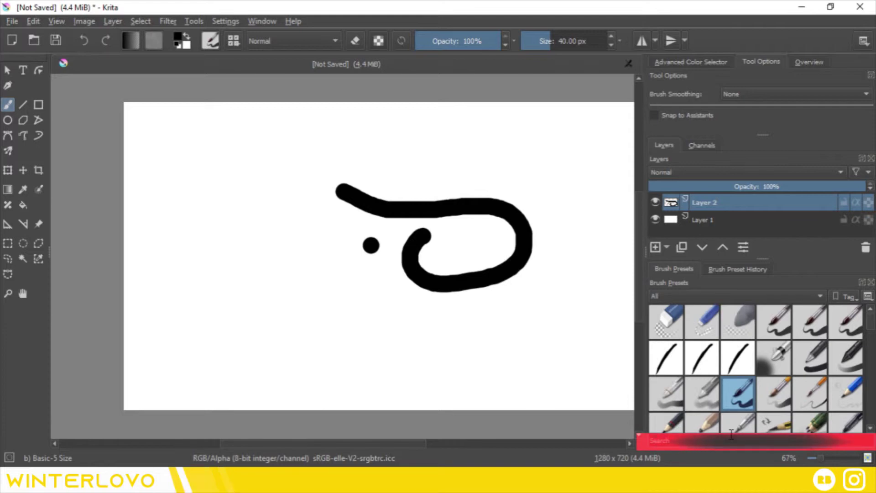
pyautogui.write('pen')
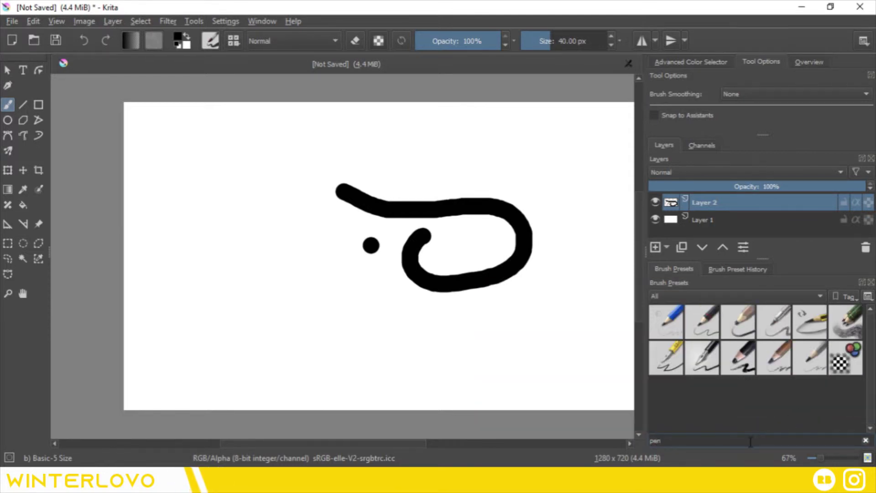
pyautogui.press('BackSpace')
pyautogui.press('BackSpace')
pyautogui.press('BackSpace')
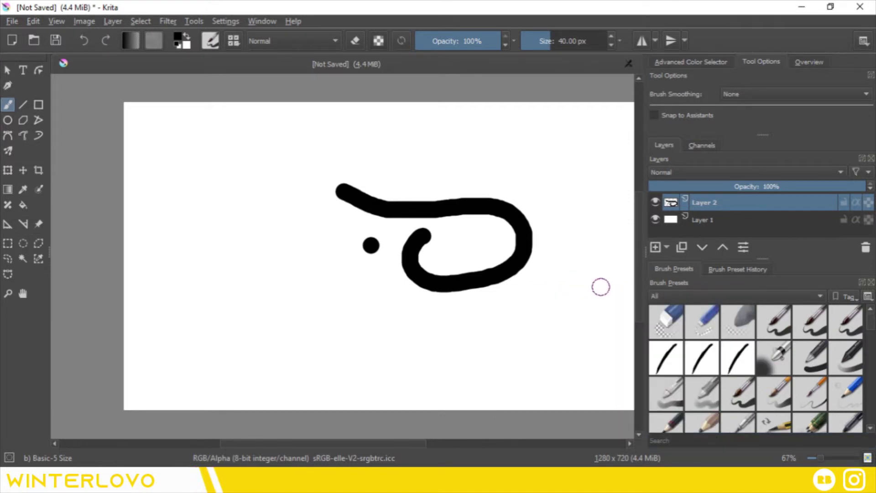
# Start and abandon a new Brush Presets tag, pick a brush preset, and mirror the view horizontally.
pyautogui.click(847, 296)
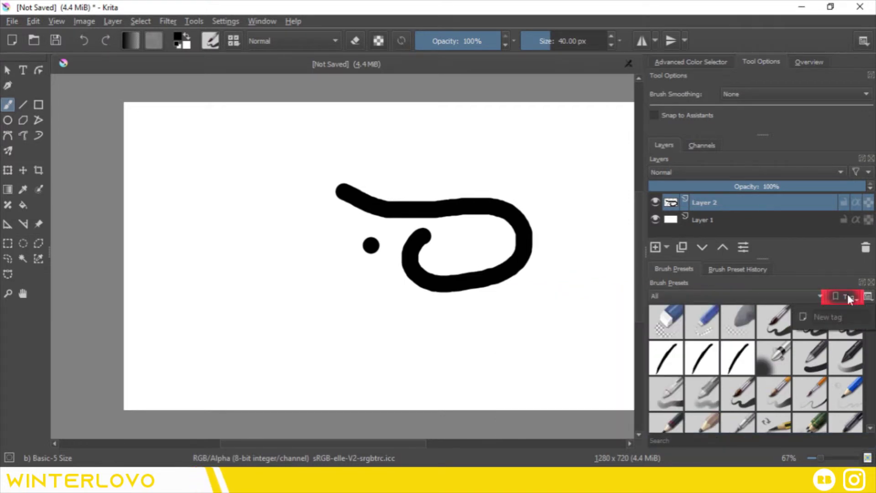
pyautogui.click(841, 316)
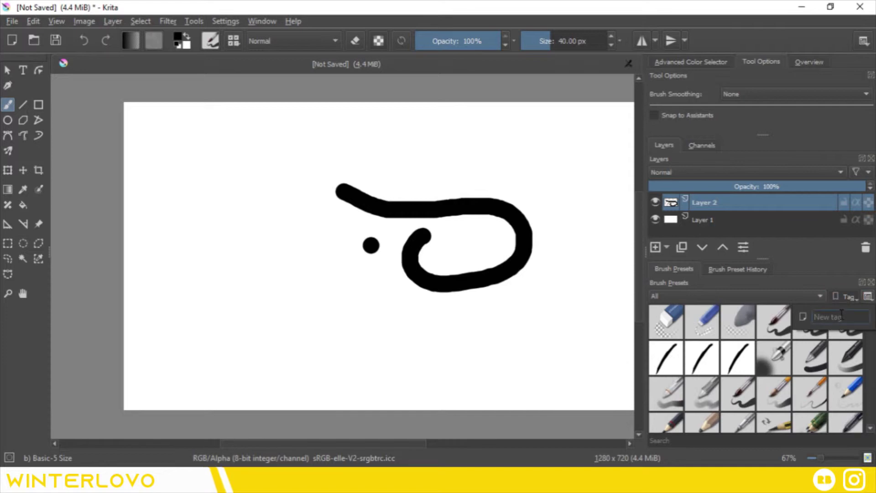
pyautogui.write('er')
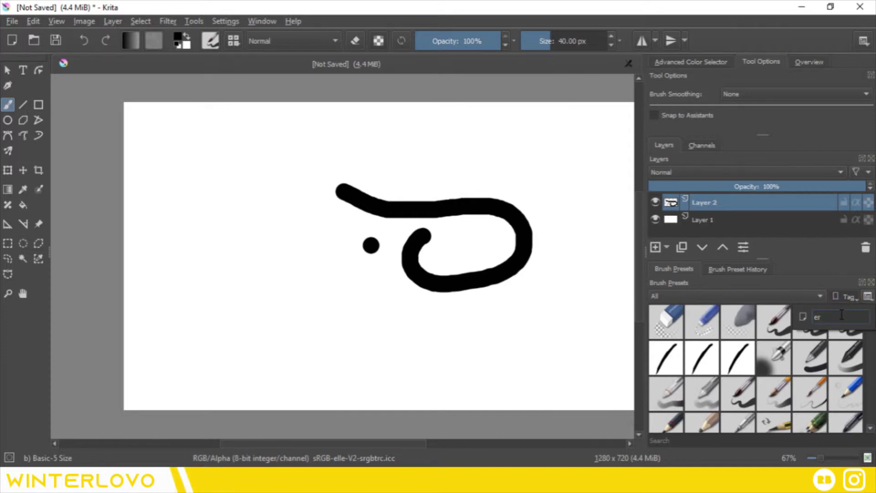
pyautogui.press('BackSpace')
pyautogui.press('BackSpace')
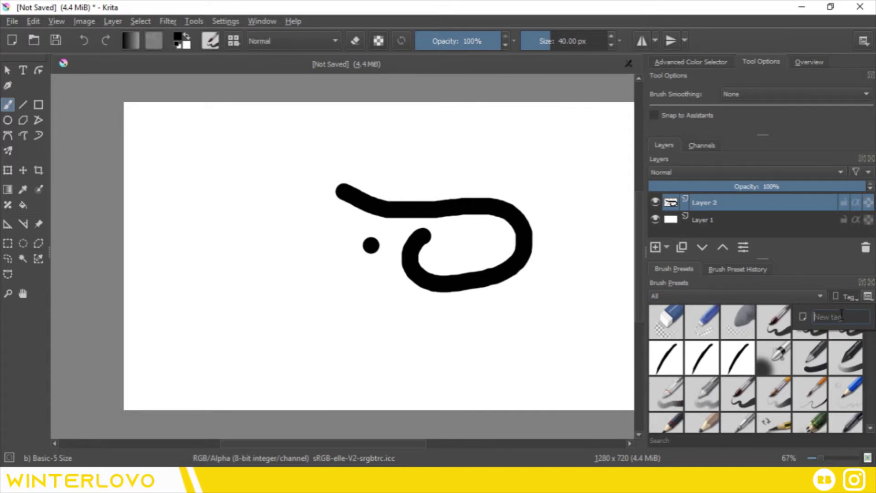
pyautogui.click(738, 392)
pyautogui.press('m')
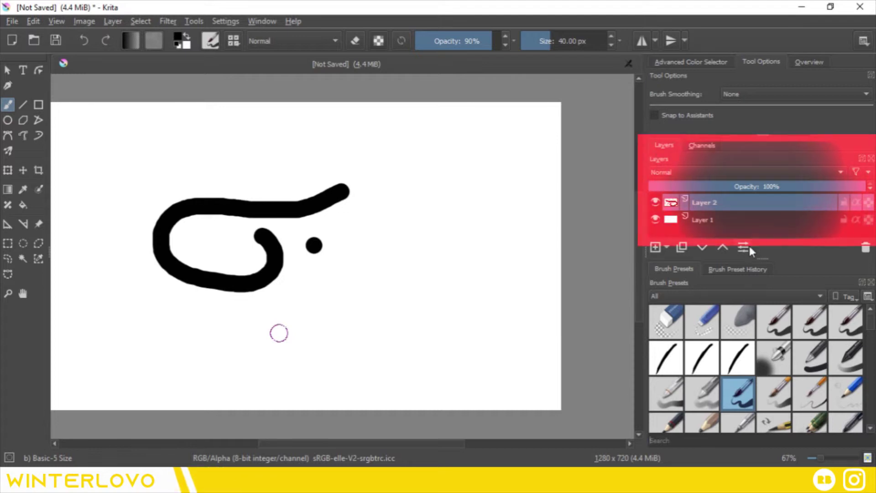
# Enlarge the Layers panel, toggle Layer 2's visibility off and on, and lower its opacity to 68%.
pyautogui.moveTo(763, 258); pyautogui.dragTo(762, 376)
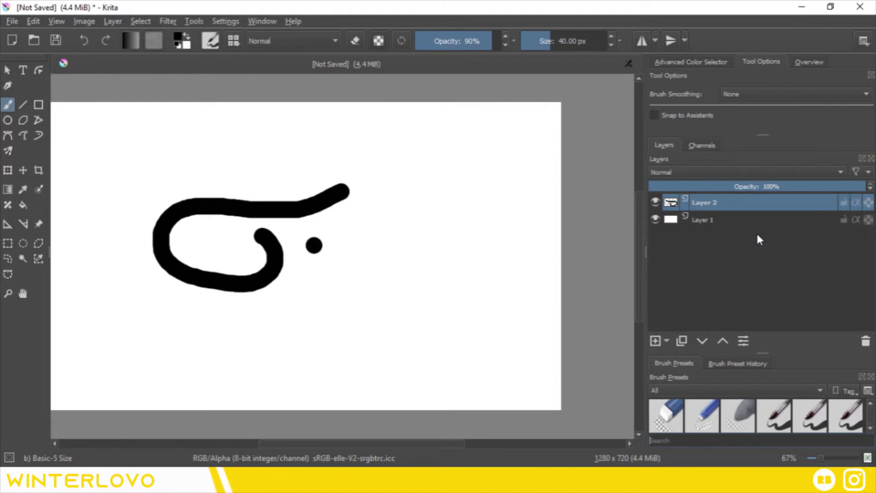
pyautogui.click(655, 202)
pyautogui.click(655, 201)
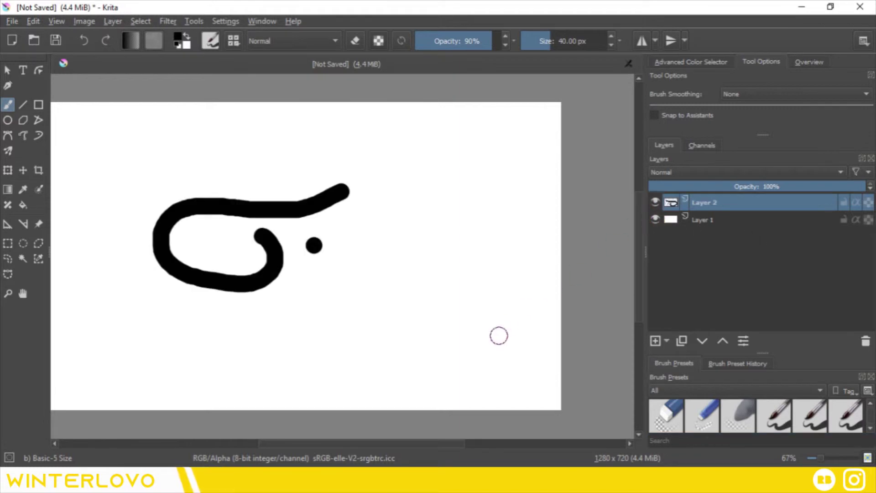
pyautogui.moveTo(436, 443); pyautogui.dragTo(417, 443)
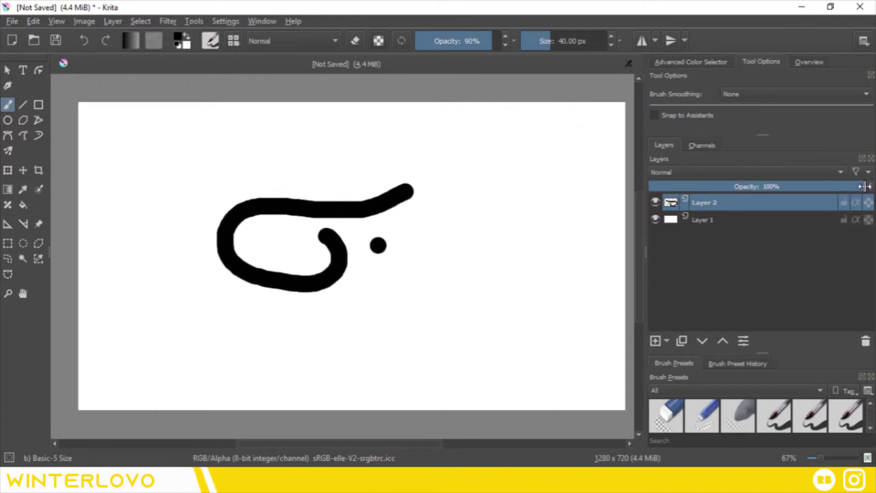
pyautogui.moveTo(864, 186)
pyautogui.mouseDown()
pyautogui.moveTo(677, 189)
pyautogui.moveTo(858, 187)
pyautogui.mouseUp()
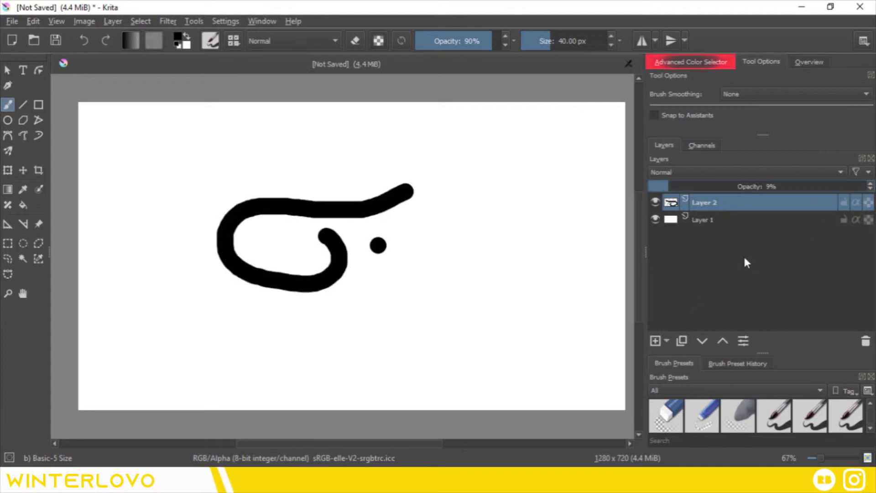
# View the Advanced Color Selector, then switch back to Tool Options.
pyautogui.click(684, 63)
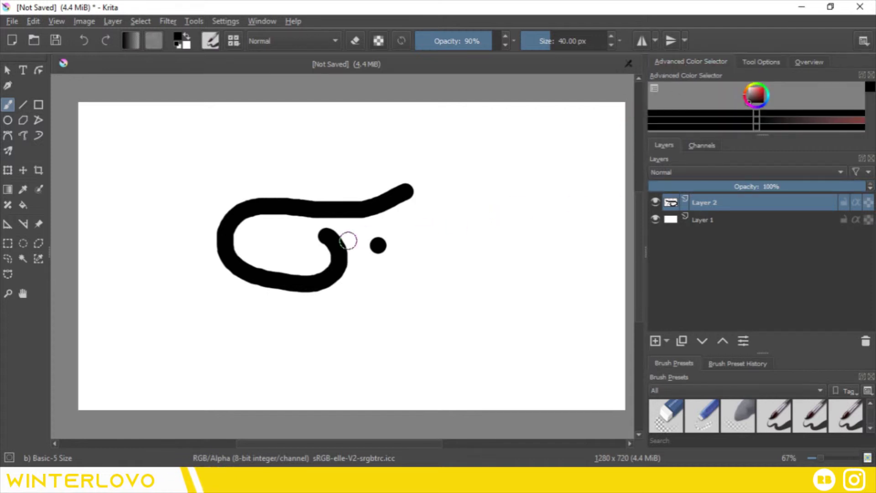
pyautogui.click(752, 64)
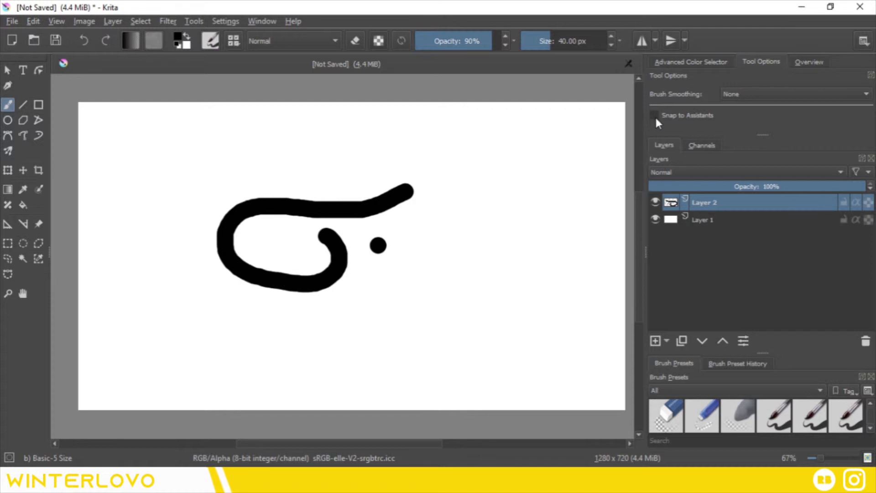
# Enlarge Tool Options, switch Brush Smoothing to Stabilizer, and draw a looping stroke right of the curl.
pyautogui.moveTo(762, 136); pyautogui.dragTo(762, 224)
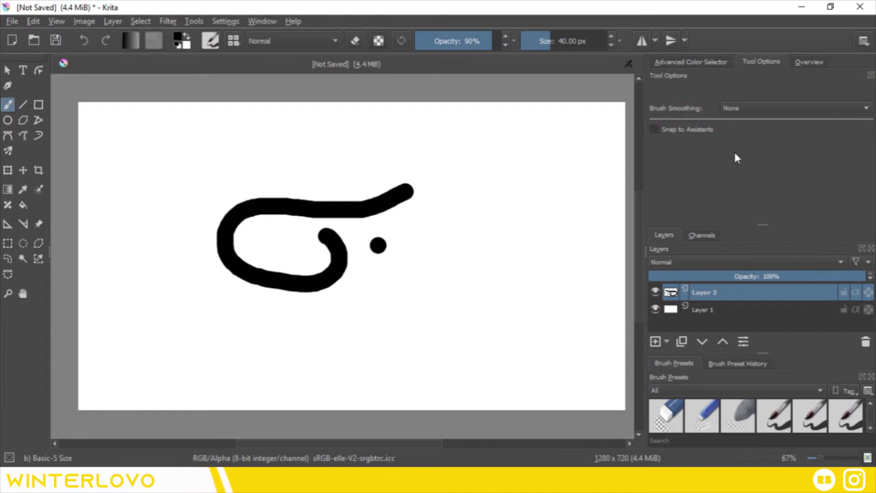
pyautogui.click(776, 107)
pyautogui.press('Escape')
pyautogui.moveTo(469, 152)
pyautogui.mouseDown()
pyautogui.moveTo(504, 147)
pyautogui.moveTo(530, 158)
pyautogui.moveTo(531, 193)
pyautogui.moveTo(454, 219)
pyautogui.moveTo(435, 242)
pyautogui.moveTo(437, 287)
pyautogui.moveTo(486, 299)
pyautogui.moveTo(539, 275)
pyautogui.moveTo(531, 248)
pyautogui.moveTo(488, 243)
pyautogui.moveTo(466, 265)
pyautogui.mouseUp()
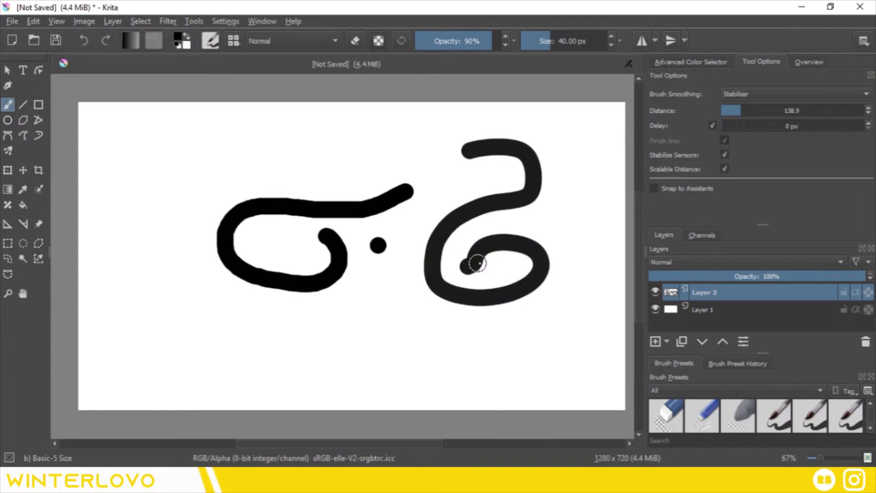
# Reset Brush Smoothing to None and toggle Snap to Assistants on and off.
pyautogui.click(739, 94)
pyautogui.click(752, 55)
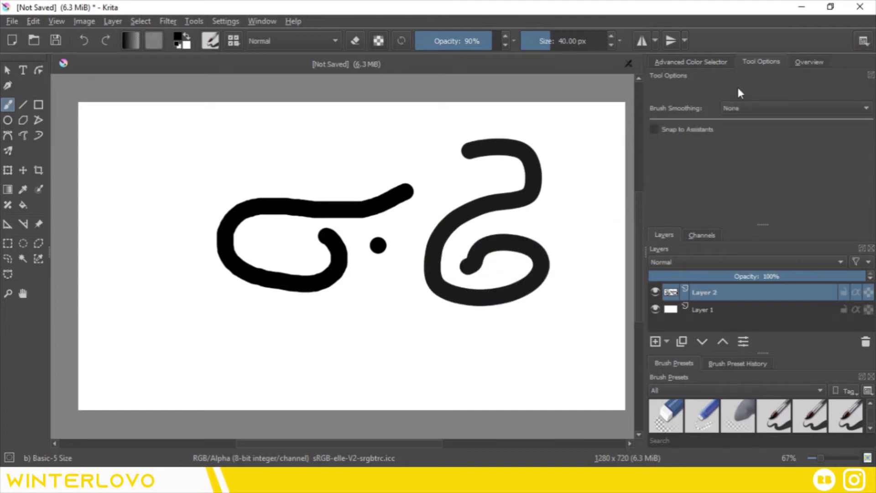
pyautogui.click(653, 128)
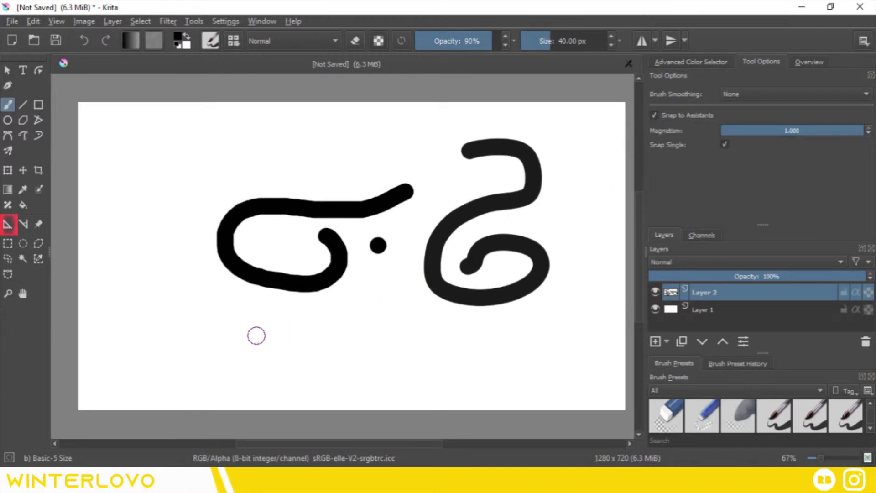
pyautogui.click(656, 117)
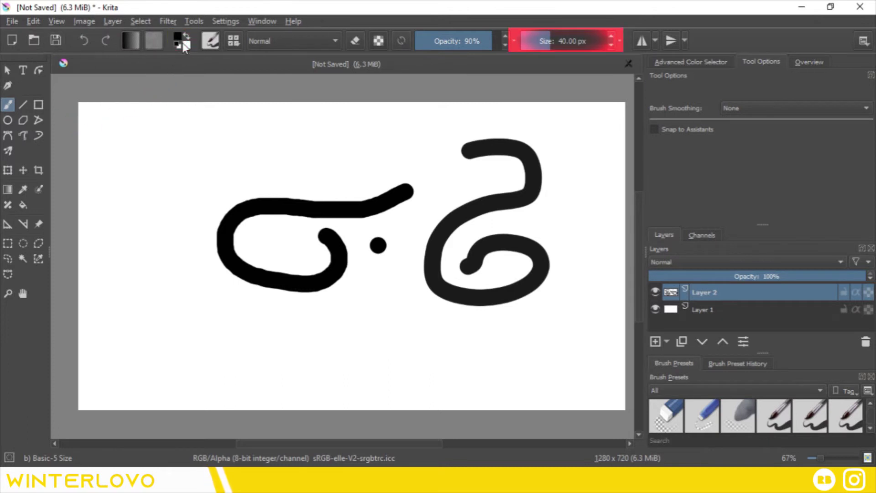
# Adjust the brush opacity slider and check the blend modes, keeping Normal.
pyautogui.moveTo(476, 43)
pyautogui.mouseDown()
pyautogui.moveTo(447, 44)
pyautogui.moveTo(502, 42)
pyautogui.mouseUp()
pyautogui.click(313, 37)
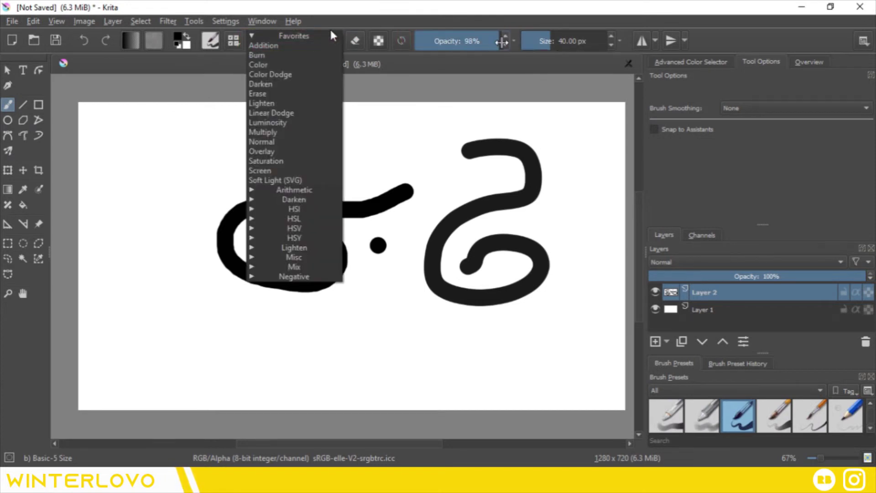
pyautogui.click(332, 30)
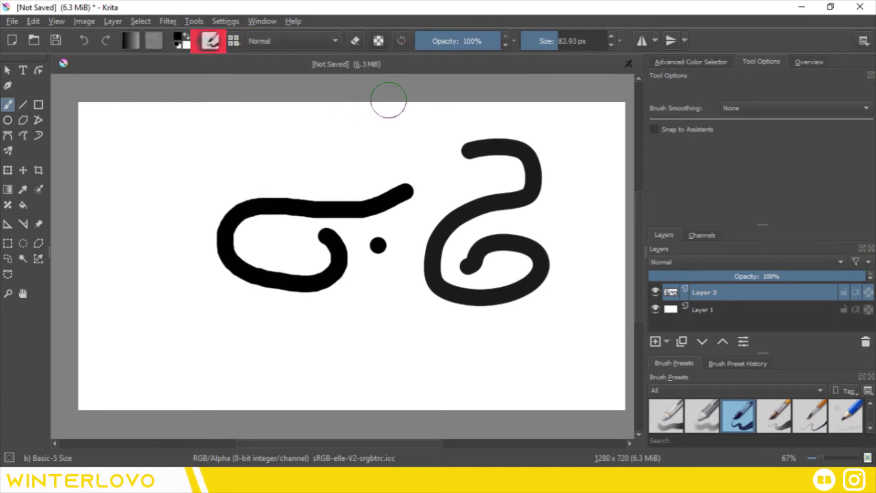
# Open and close the Brush Settings editor, then undo a stray dab at the top edge.
pyautogui.click(209, 42)
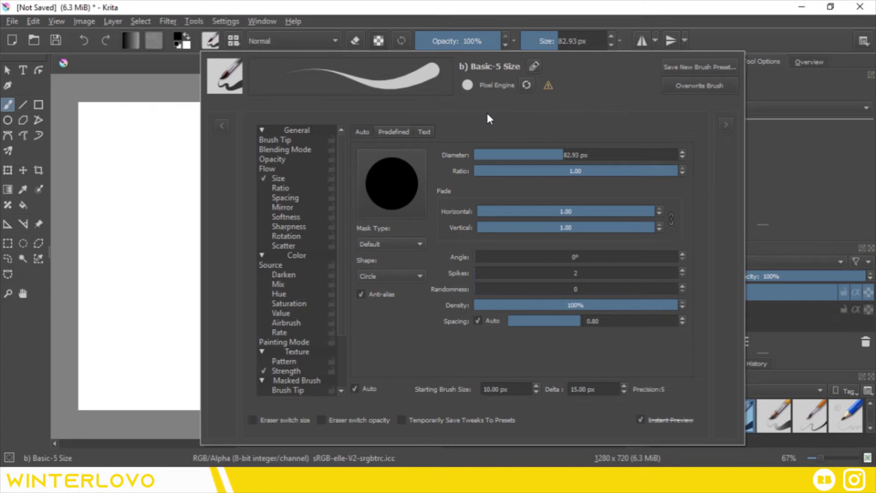
pyautogui.click(211, 41)
pyautogui.click(210, 41)
pyautogui.click(142, 95)
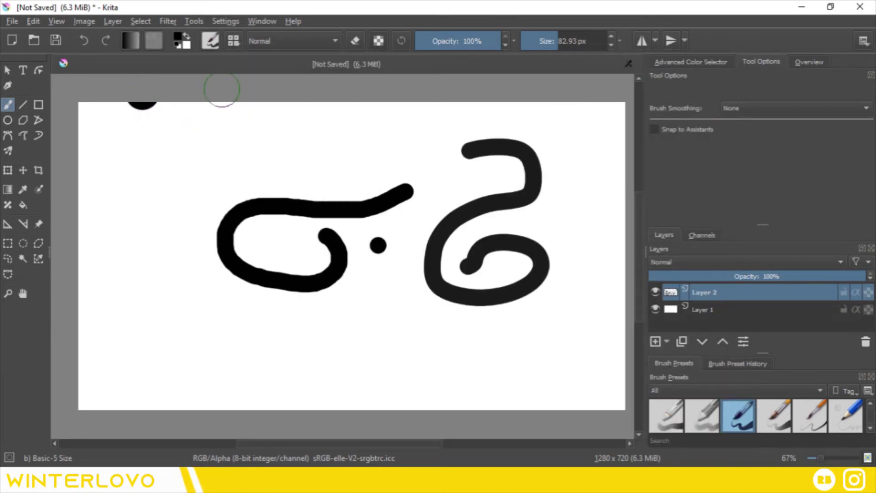
pyautogui.hotkey('ctrl', 'z')
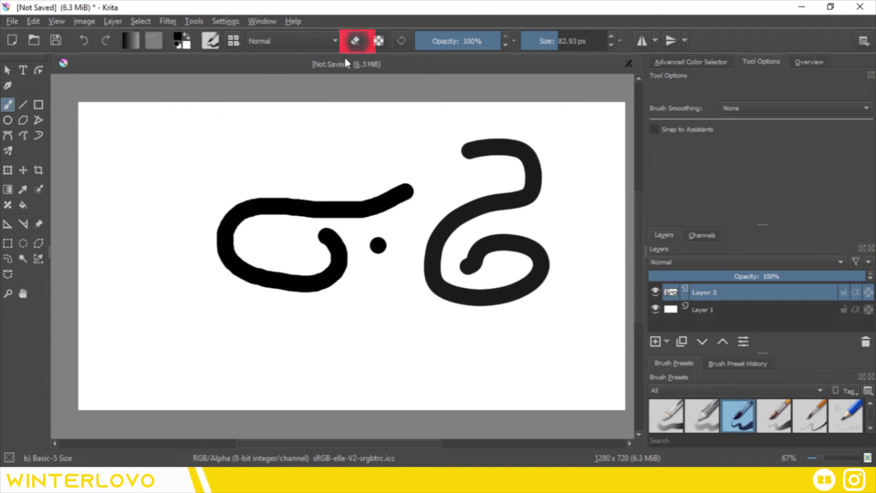
# Erase most of the left curl's upper stroke, then toggle both mirror tools on and off.
pyautogui.click(358, 40)
pyautogui.moveTo(432, 158)
pyautogui.mouseDown()
pyautogui.moveTo(409, 197)
pyautogui.moveTo(333, 186)
pyautogui.moveTo(230, 220)
pyautogui.moveTo(238, 264)
pyautogui.moveTo(258, 281)
pyautogui.mouseUp()
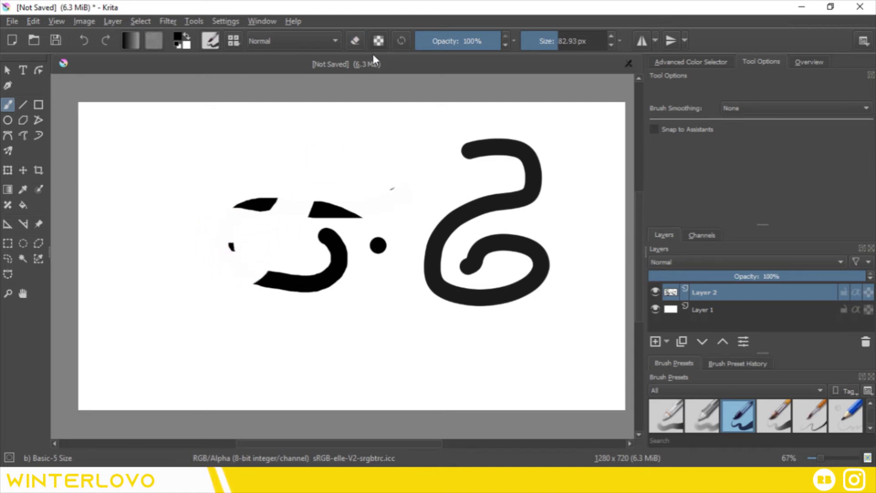
pyautogui.click(643, 41)
pyautogui.click(643, 40)
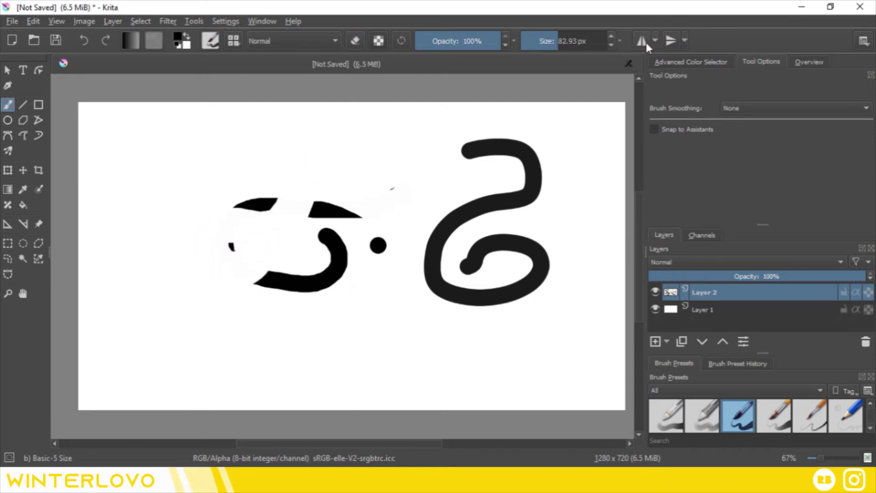
pyautogui.click(671, 41)
pyautogui.click(677, 41)
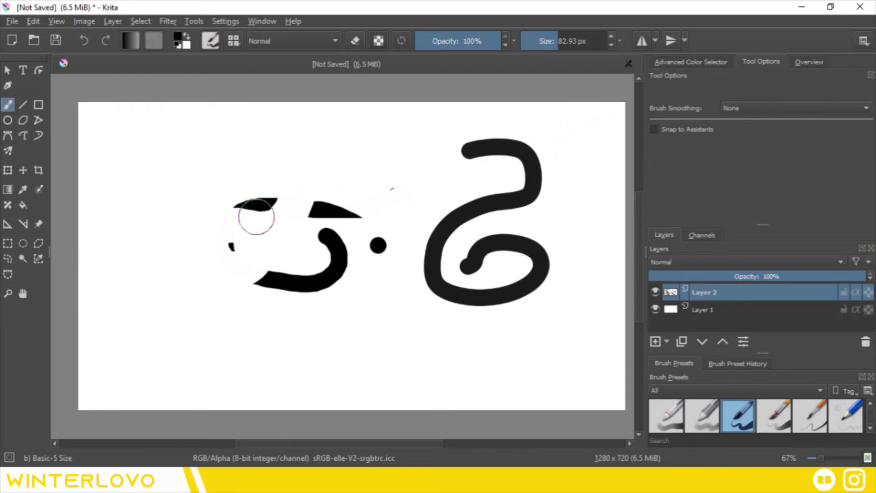
# Open the pop-up palette, narrow the side panels, and switch the palette's tag to Ink, then FX.
pyautogui.rightClick(366, 263)
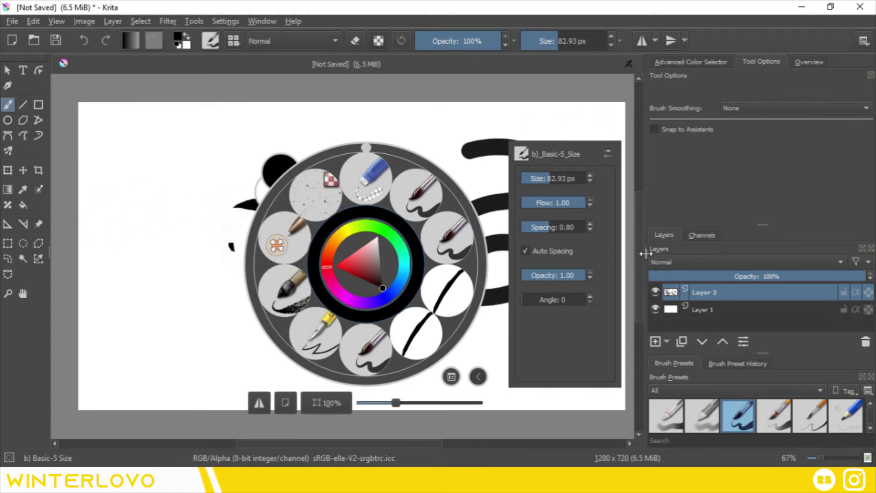
pyautogui.moveTo(646, 253); pyautogui.dragTo(709, 253)
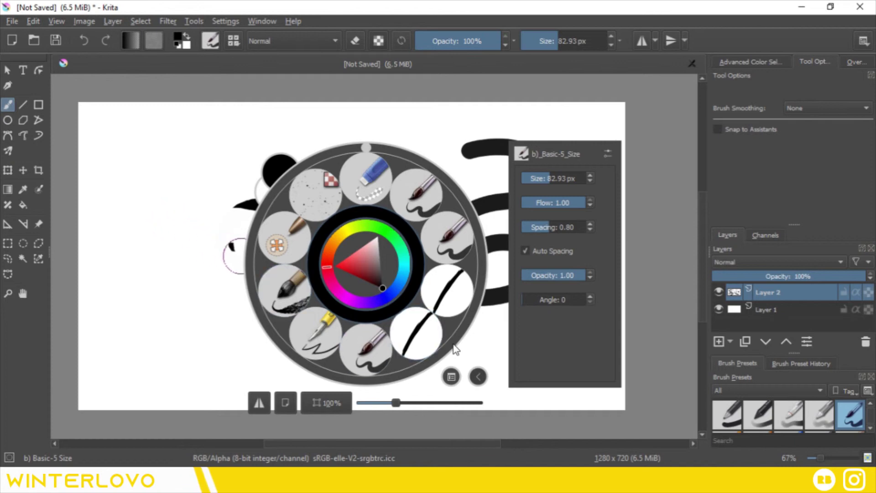
pyautogui.click(452, 377)
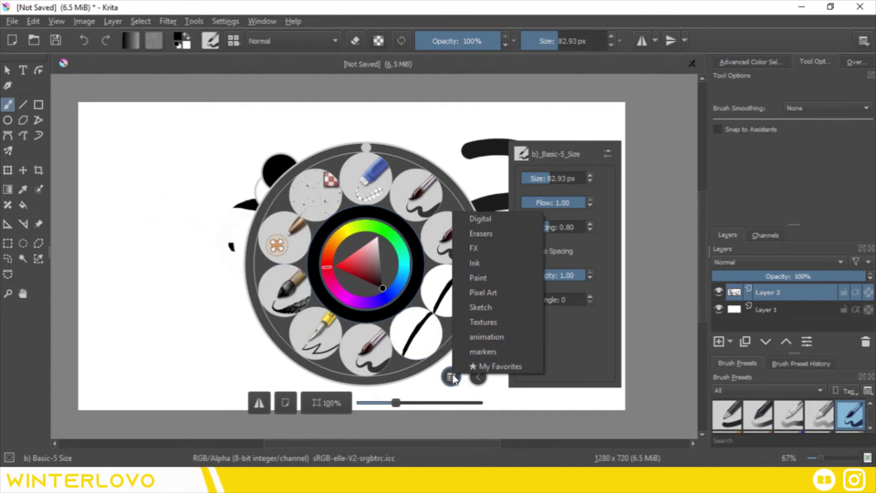
pyautogui.click(478, 262)
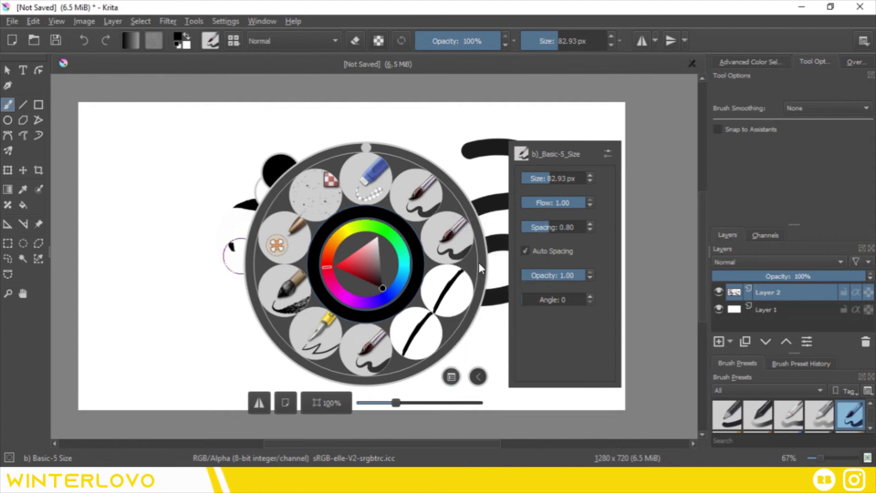
pyautogui.click(452, 377)
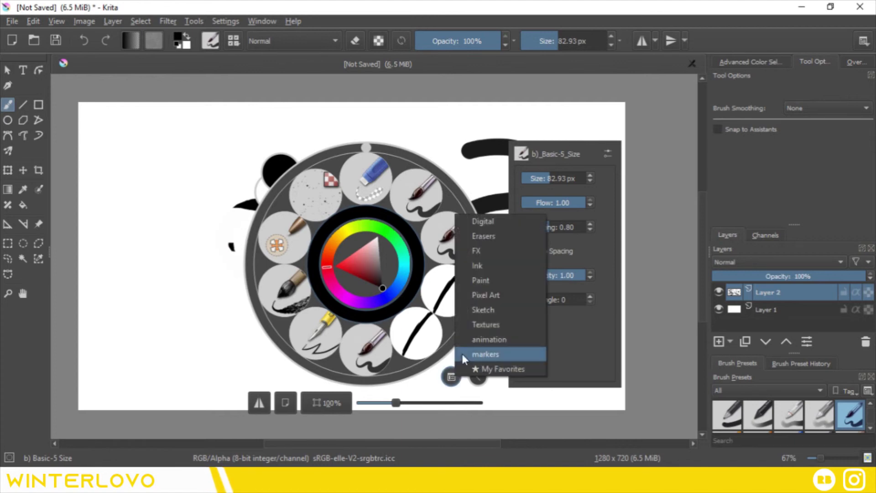
pyautogui.click(486, 249)
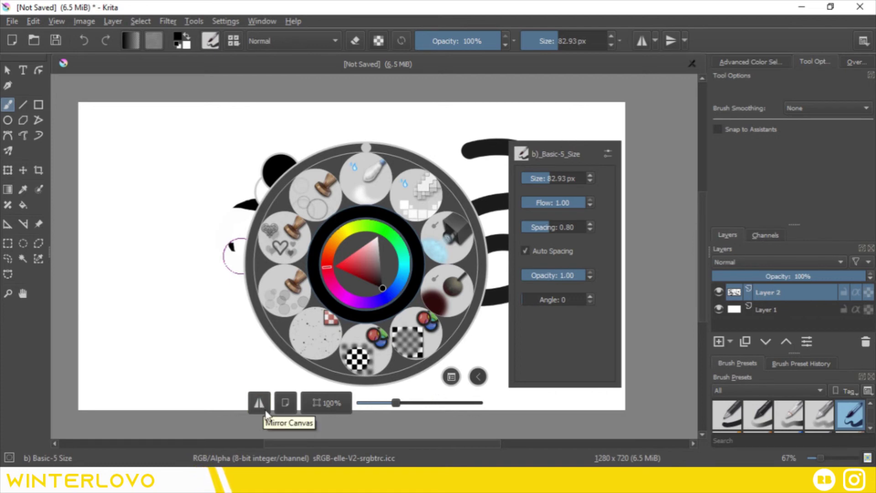
# Move Opacity below Angle in the brush HUD properties, then verify it in the pop-up palette.
pyautogui.moveTo(396, 403)
pyautogui.mouseDown()
pyautogui.moveTo(379, 405)
pyautogui.moveTo(402, 404)
pyautogui.moveTo(387, 406)
pyautogui.moveTo(394, 404)
pyautogui.mouseUp()
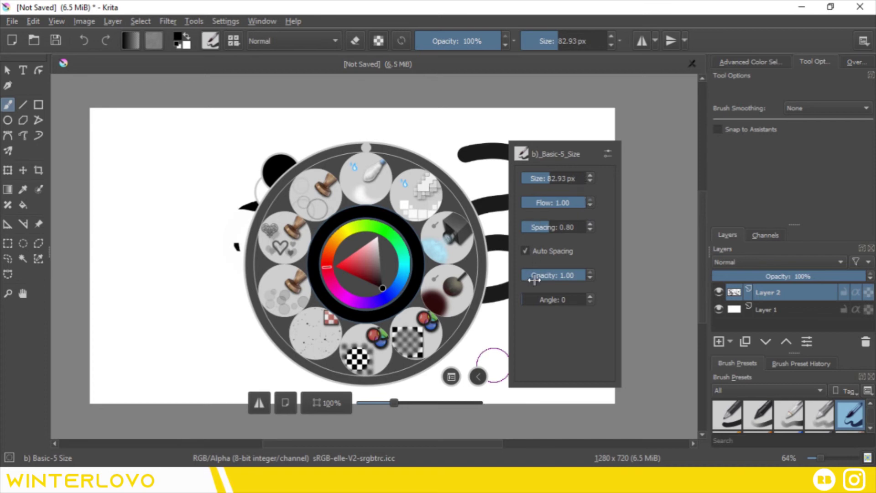
pyautogui.click(607, 155)
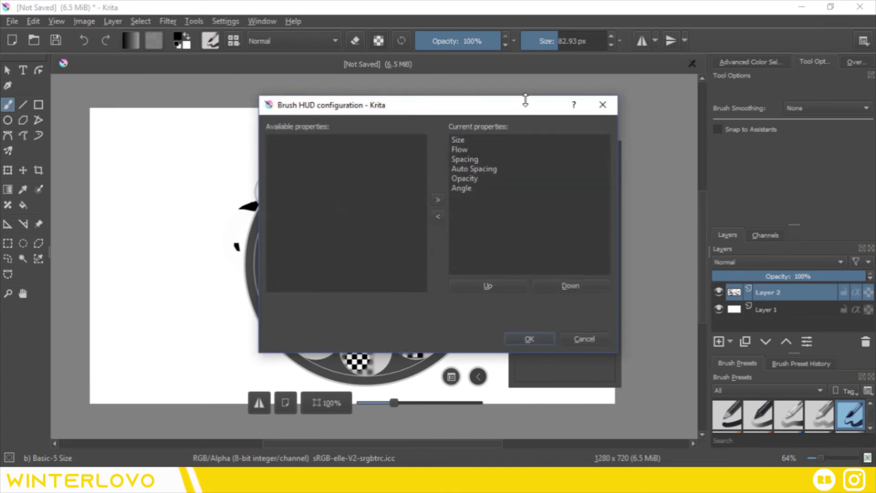
pyautogui.moveTo(514, 110); pyautogui.dragTo(382, 145)
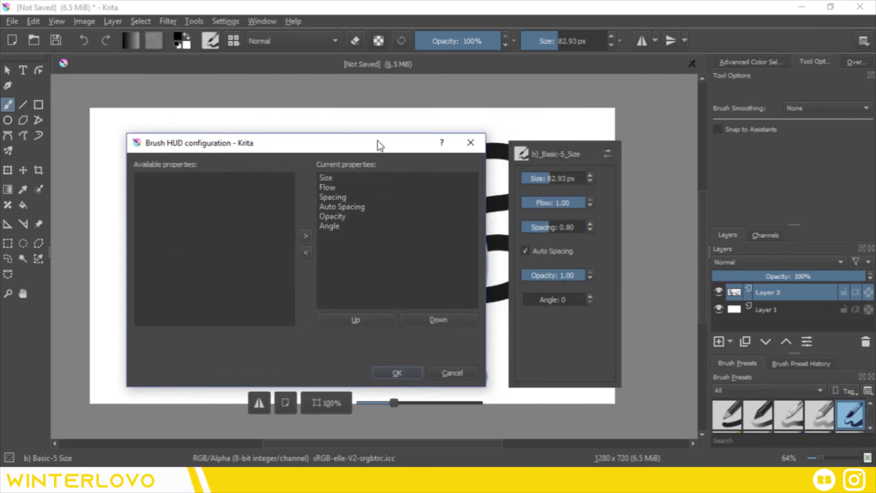
pyautogui.click(335, 216)
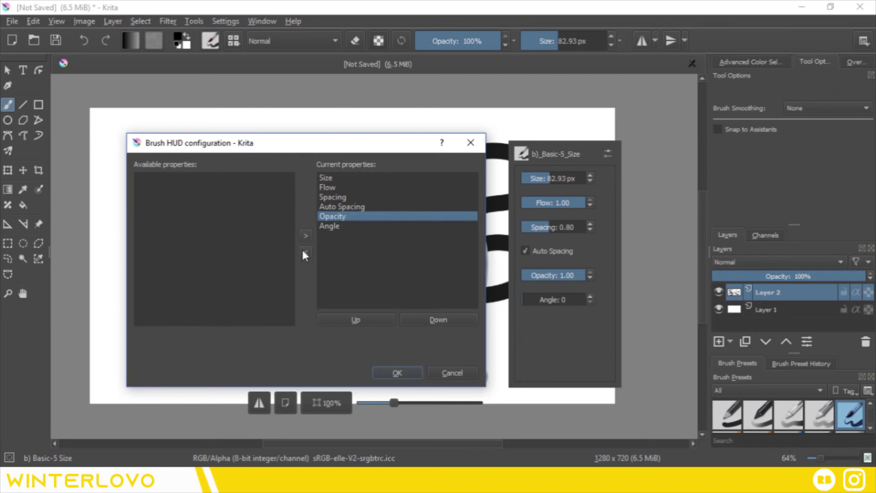
pyautogui.press('Return')
pyautogui.rightClick(365, 265)
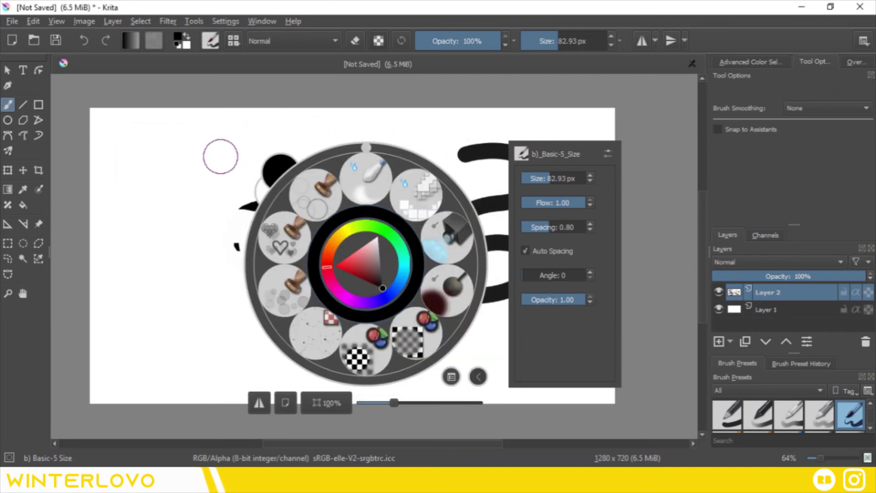
pyautogui.click(231, 145)
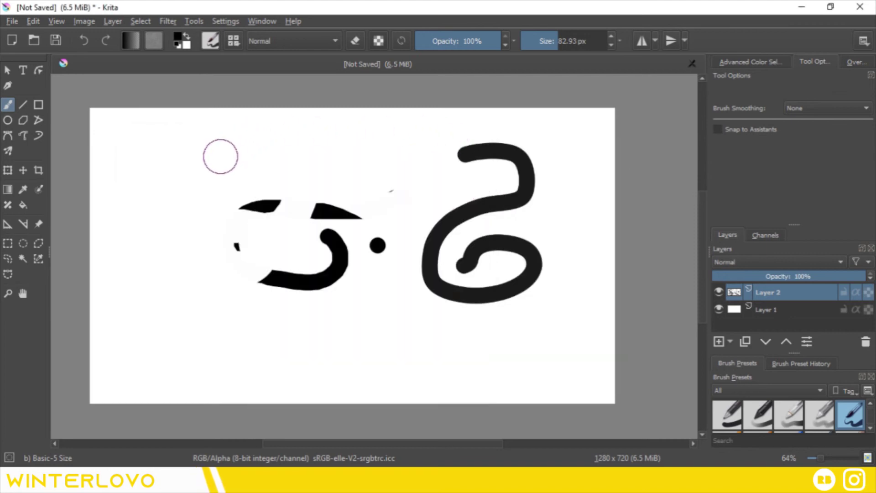
# Save the drawing as ello.kra on the Desktop, keeping the Krita document (*.kra) type.
pyautogui.click(12, 21)
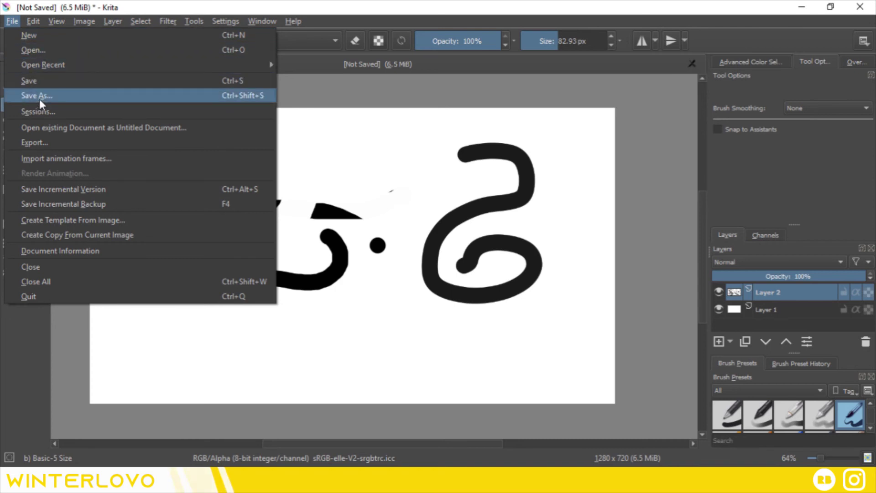
pyautogui.click(85, 85)
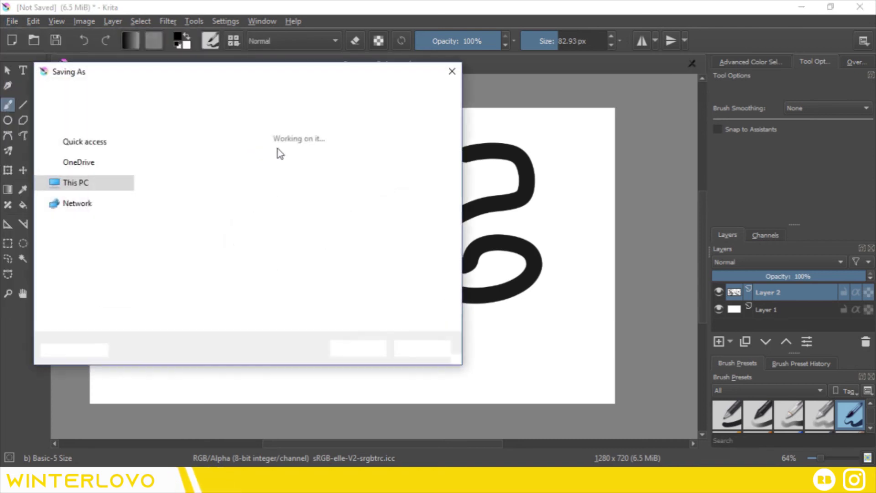
pyautogui.moveTo(334, 79); pyautogui.dragTo(459, 87)
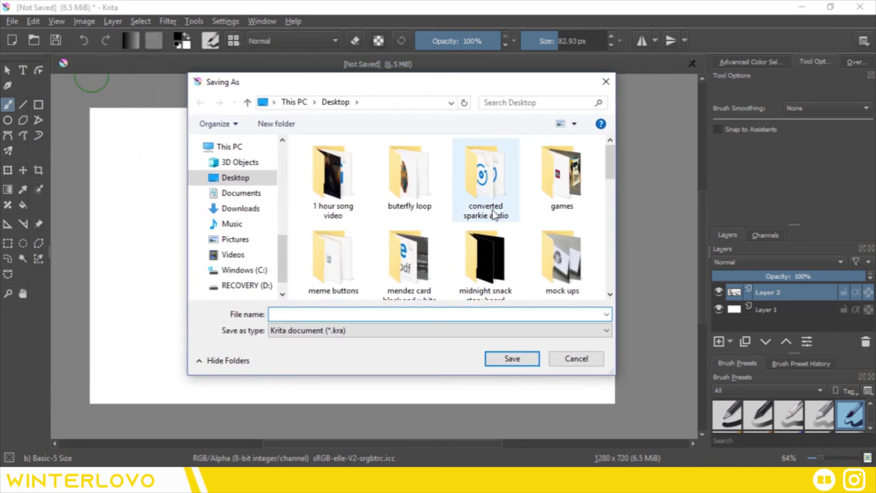
pyautogui.write('ello')
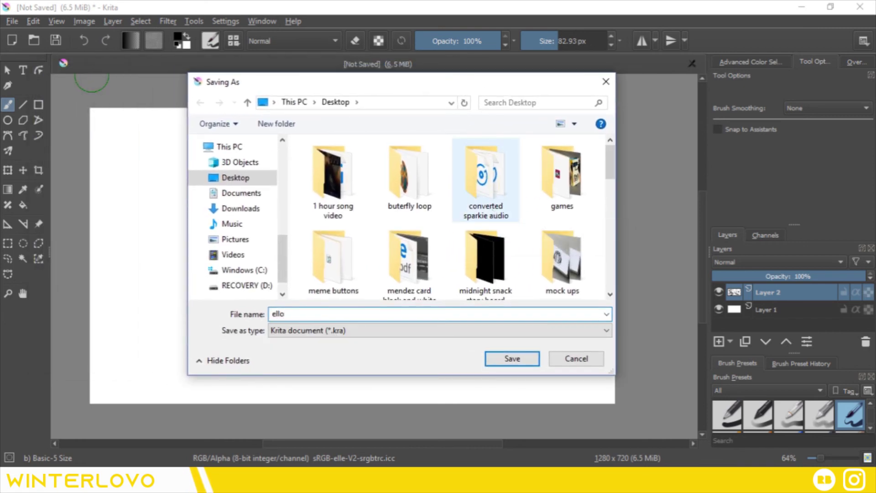
pyautogui.click(420, 333)
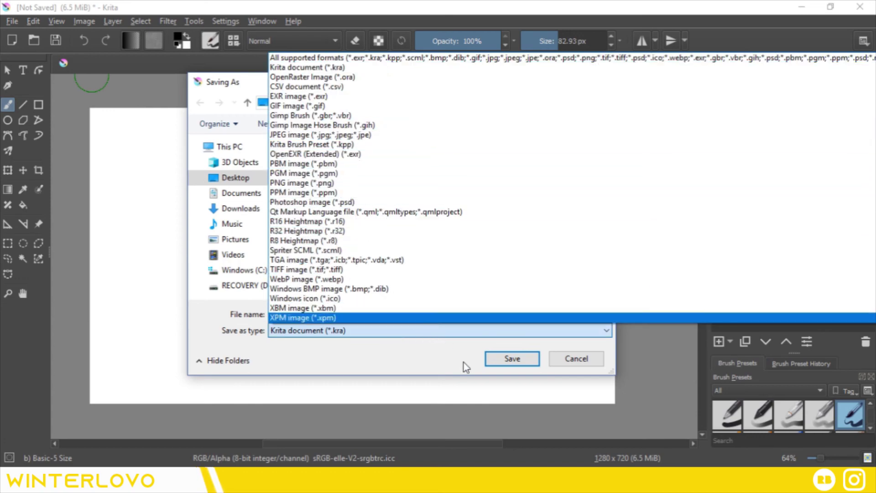
pyautogui.click(422, 328)
pyautogui.click(502, 360)
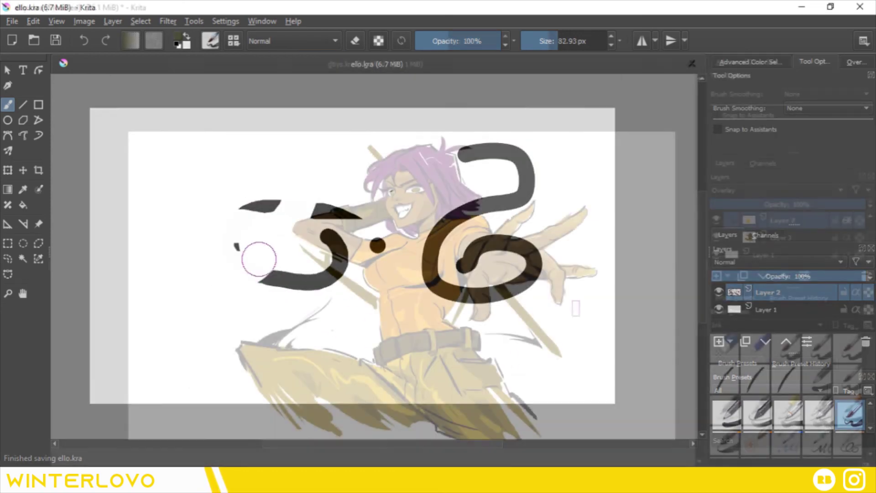